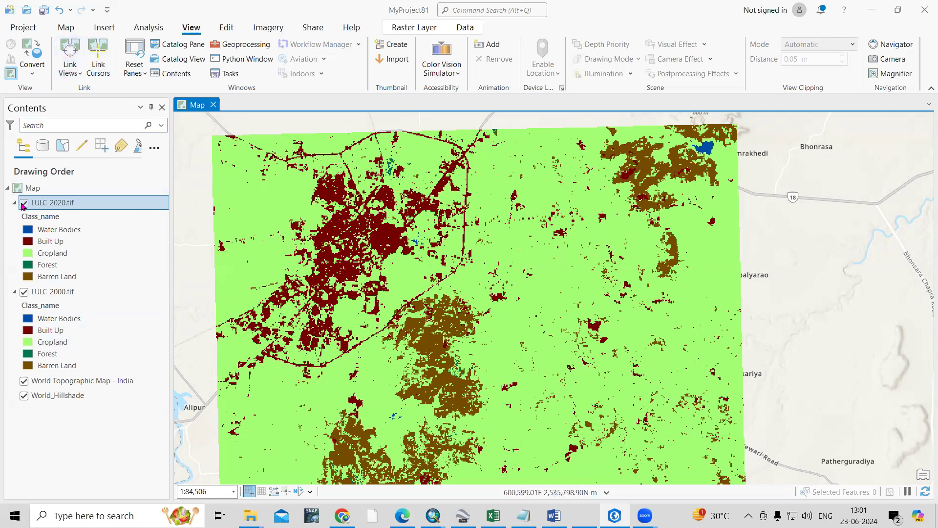
# Toggle LULC_2020.tif off and on to compare with LULC_2000, then link cursors across views
pyautogui.click(23, 203)
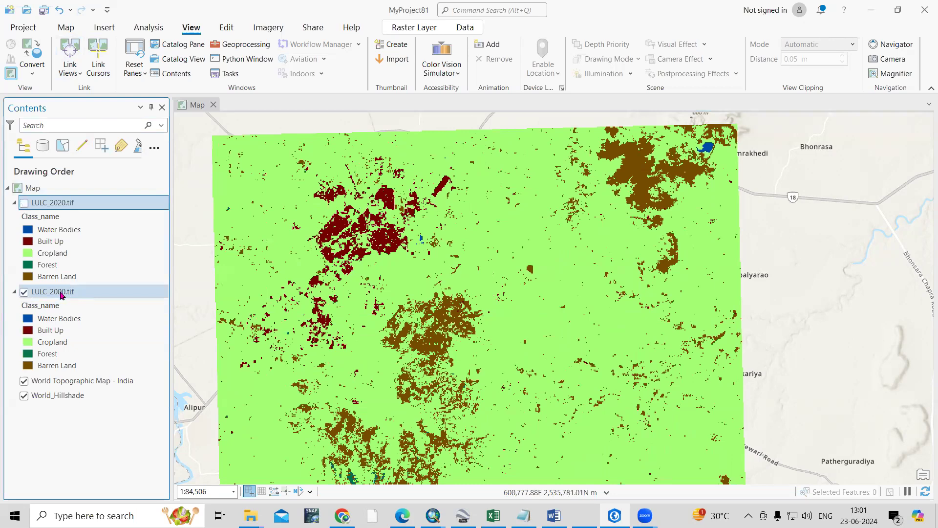
pyautogui.click(61, 295)
pyautogui.click(23, 204)
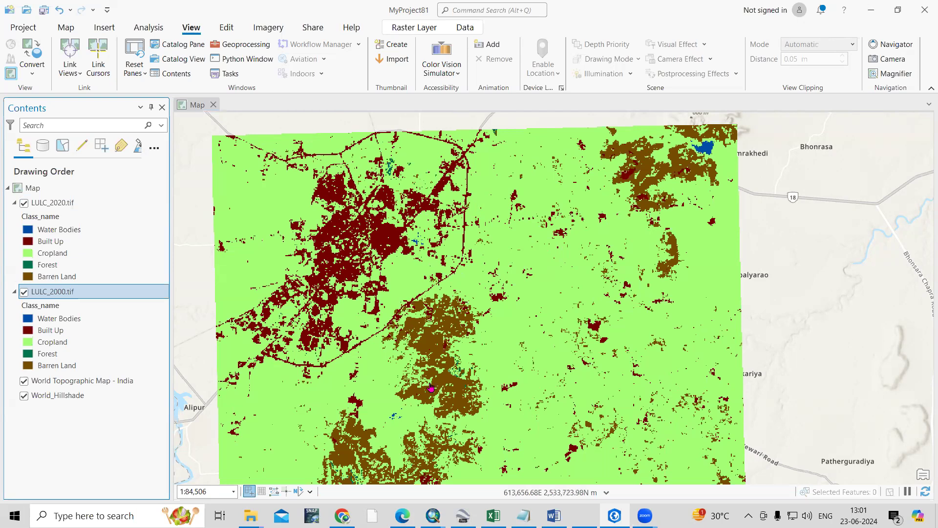
pyautogui.click(26, 205)
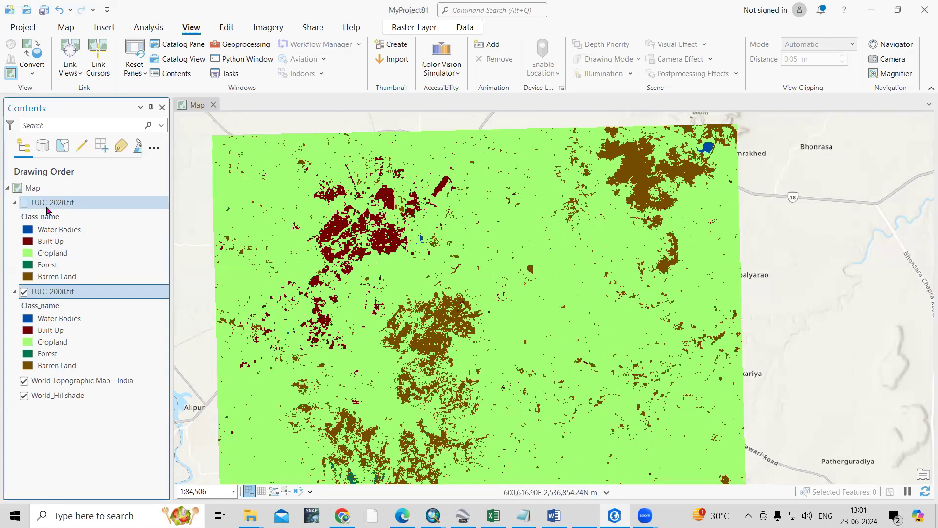
pyautogui.click(24, 203)
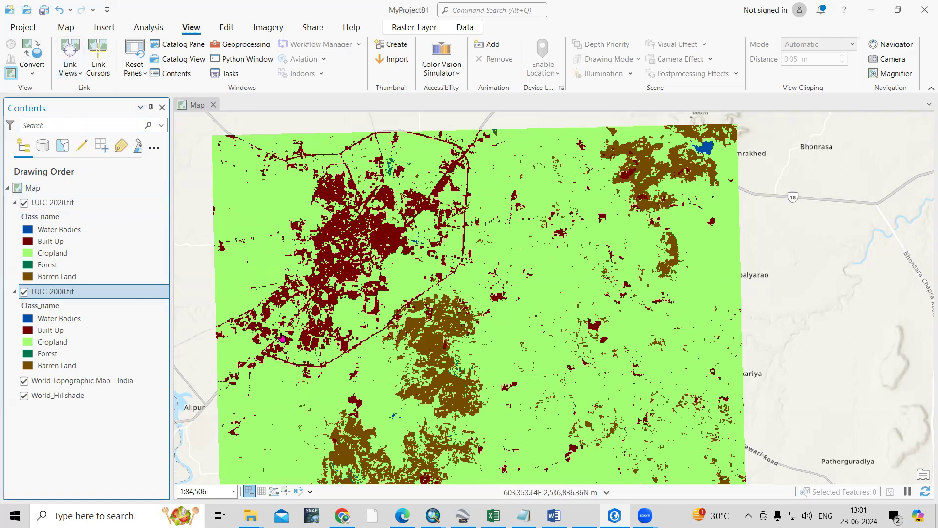
pyautogui.click(98, 58)
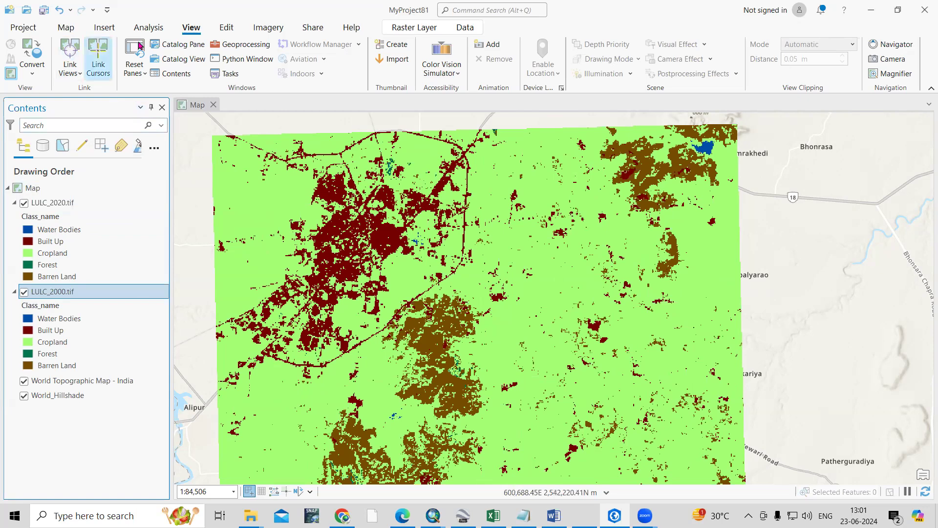
pyautogui.click(102, 27)
# Create a new 2D map, Map3, then return to the original Map and select LULC_2020.tif
pyautogui.click(12, 73)
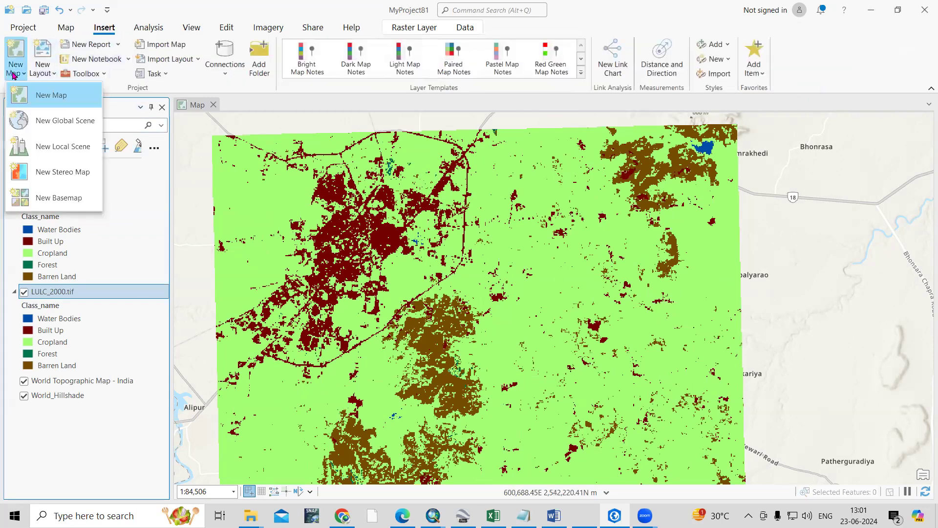
pyautogui.click(57, 96)
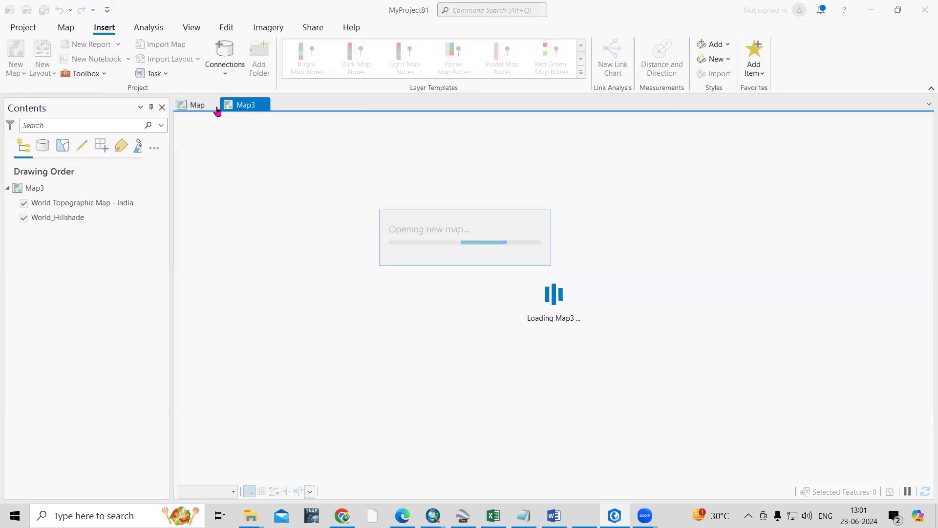
pyautogui.click(195, 104)
pyautogui.click(244, 104)
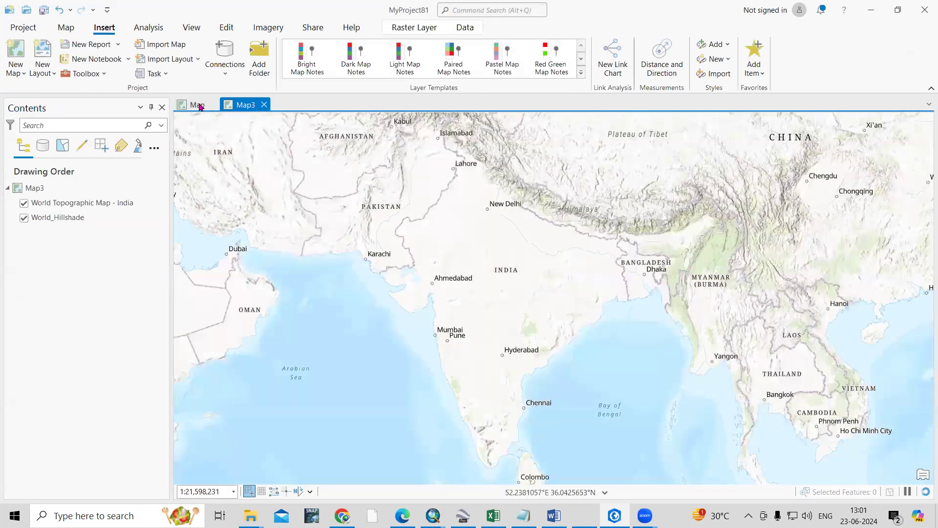
pyautogui.click(198, 105)
pyautogui.click(242, 105)
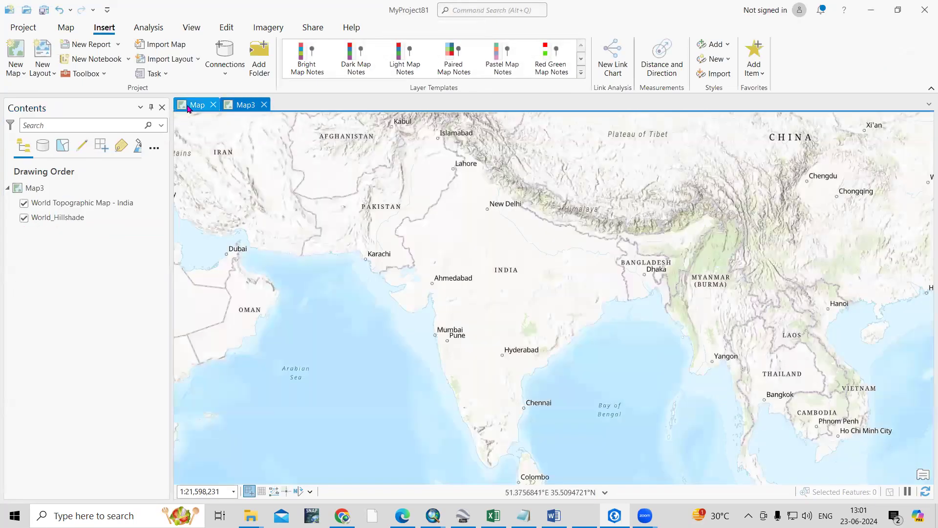
pyautogui.click(189, 108)
pyautogui.click(70, 205)
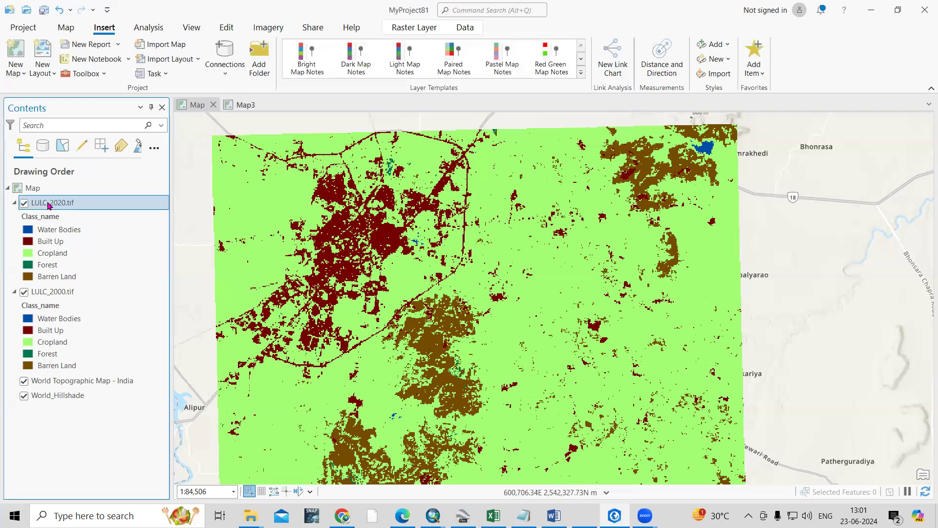
# Drag LULC_2020.tif onto the Map3 tab and into its view, then go back to Map
pyautogui.moveTo(48, 206); pyautogui.dragTo(205, 155)
pyautogui.moveTo(238, 109); pyautogui.dragTo(240, 101)
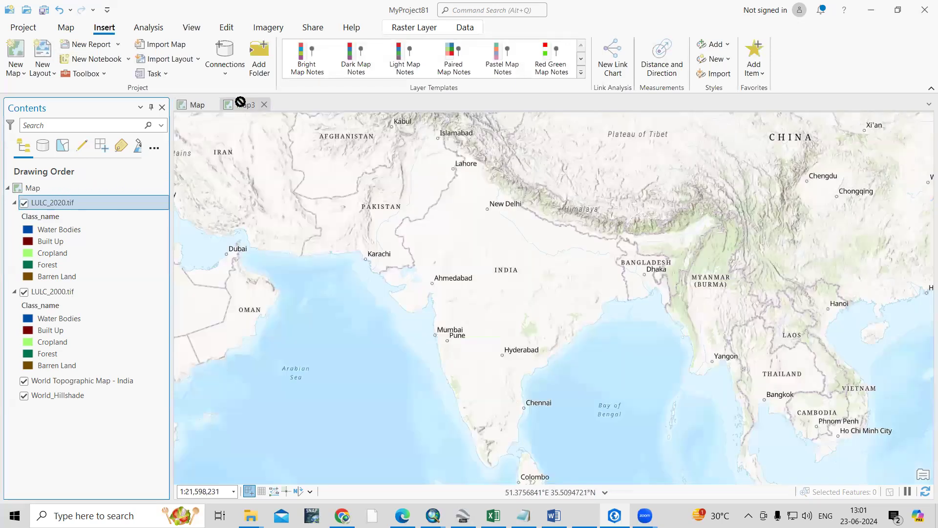
pyautogui.moveTo(419, 217); pyautogui.dragTo(417, 217)
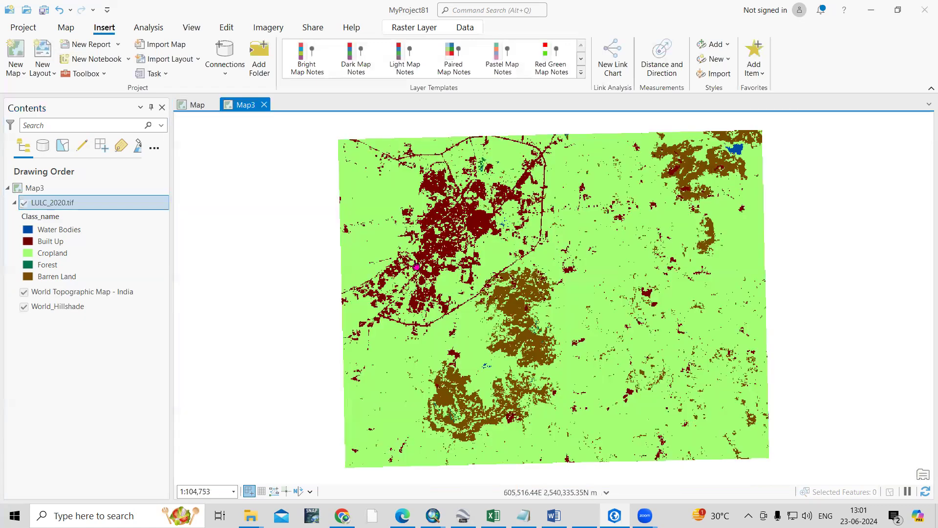
pyautogui.click(194, 104)
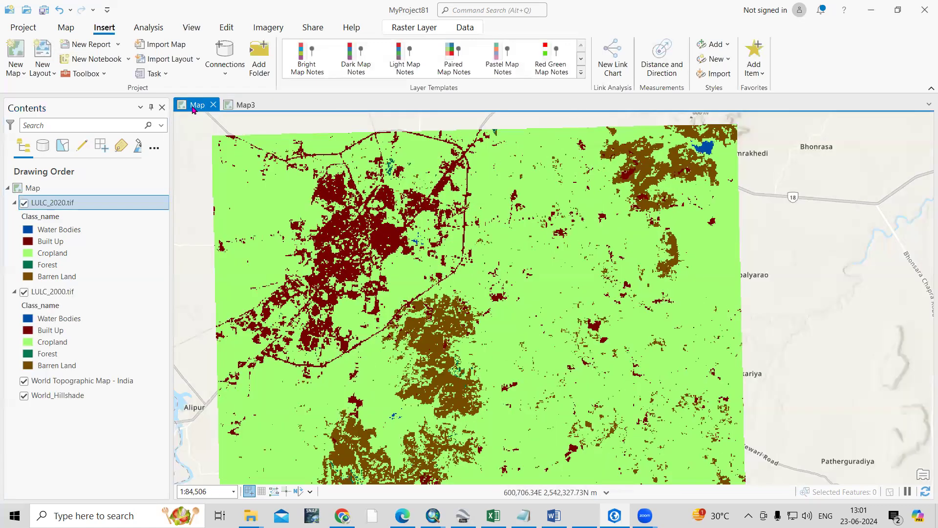
# Remove LULC_2020.tif from Map, then switch between Map and Map3 to check each raster
pyautogui.rightClick(57, 204)
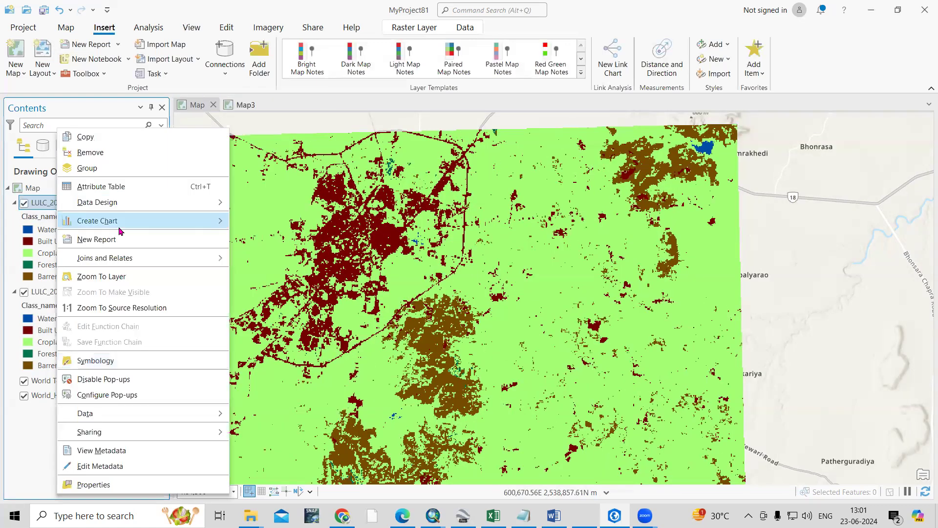
pyautogui.click(90, 153)
pyautogui.click(243, 105)
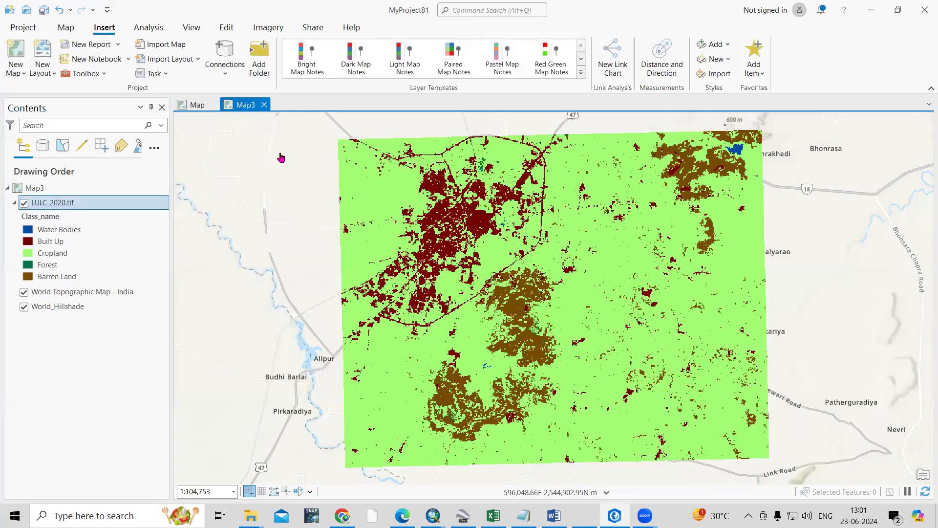
pyautogui.click(195, 104)
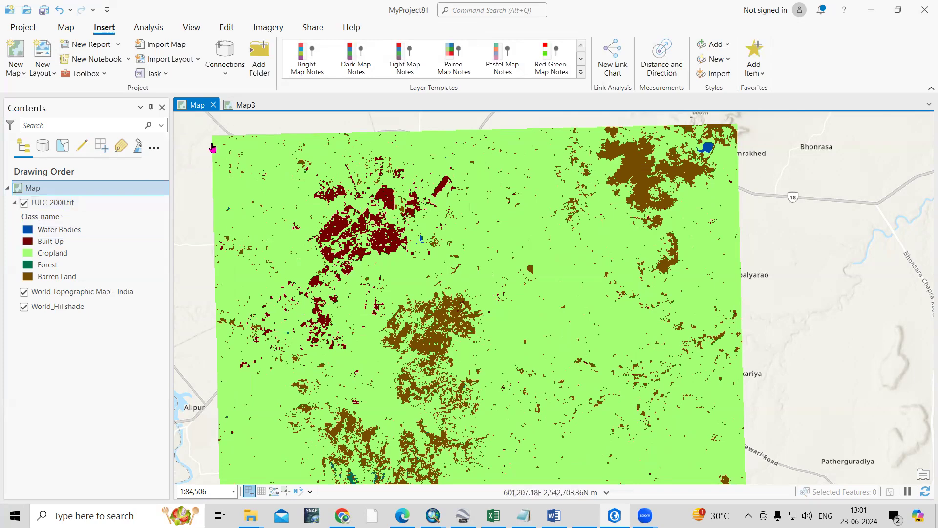
pyautogui.click(239, 108)
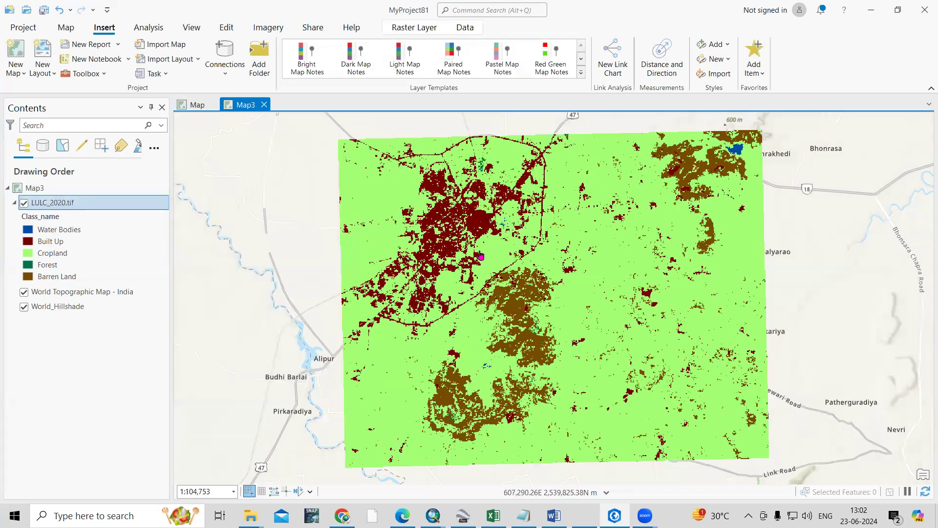
pyautogui.click(195, 105)
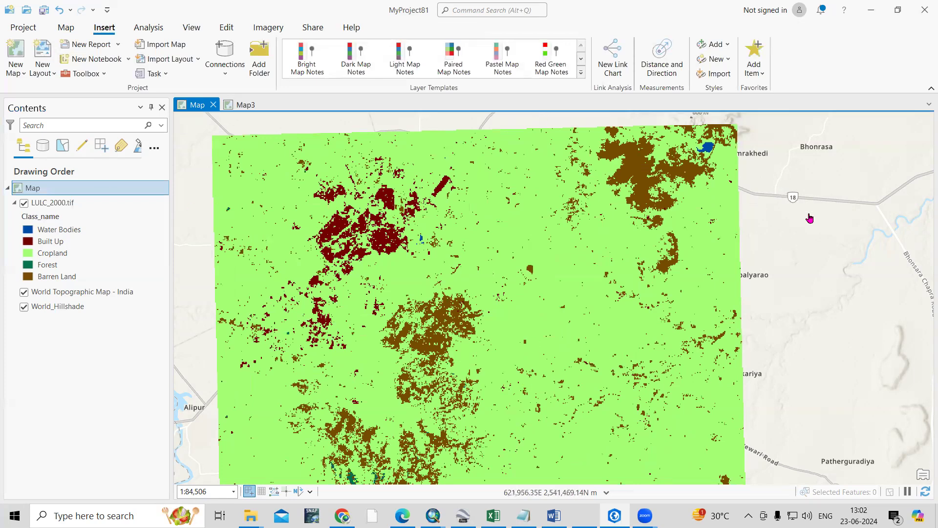
pyautogui.click(249, 107)
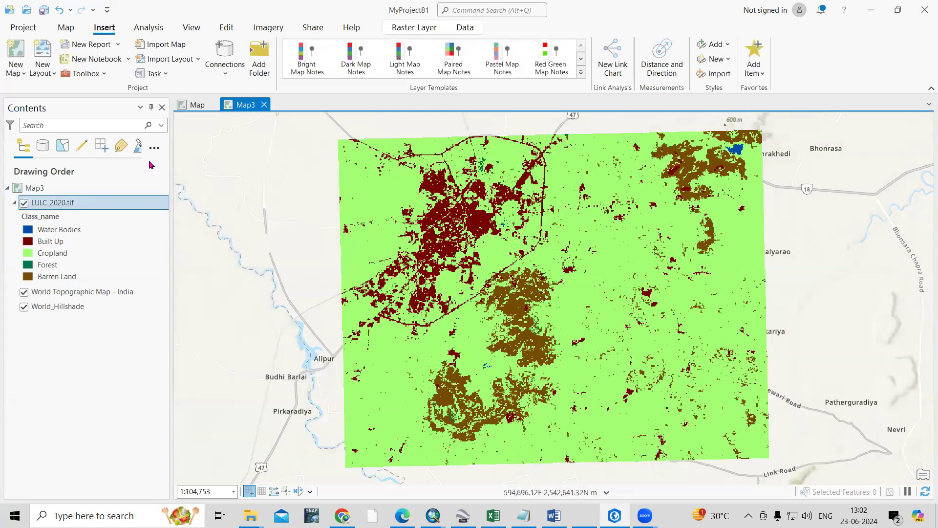
pyautogui.click(187, 29)
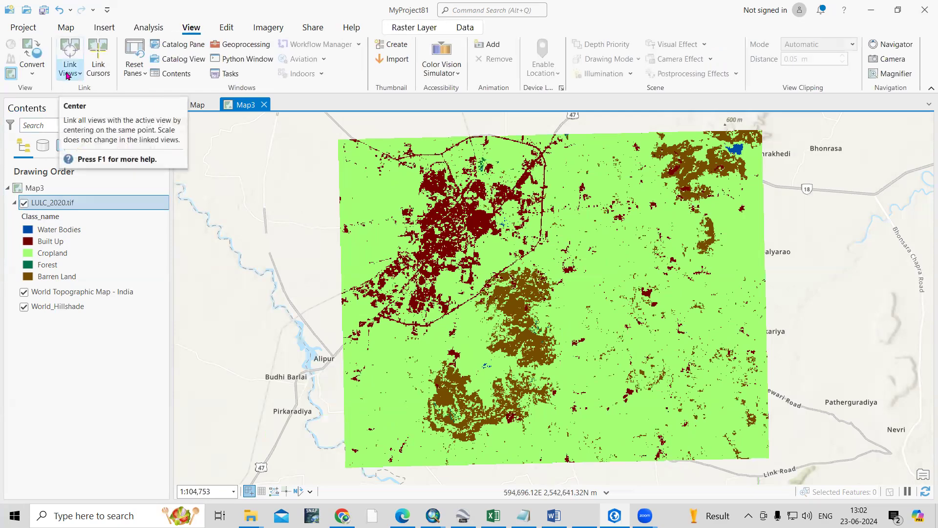
# Link the map views by Center And Scale
pyautogui.click(68, 73)
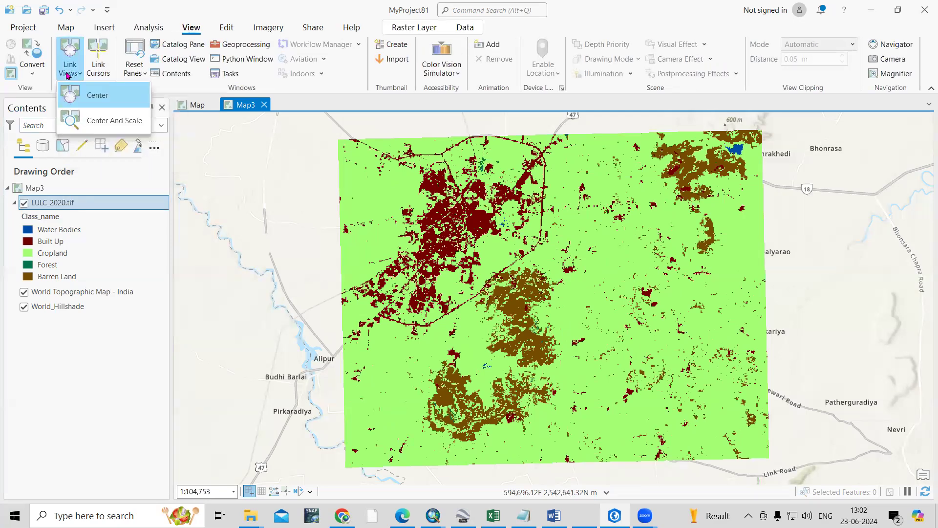
pyautogui.click(113, 123)
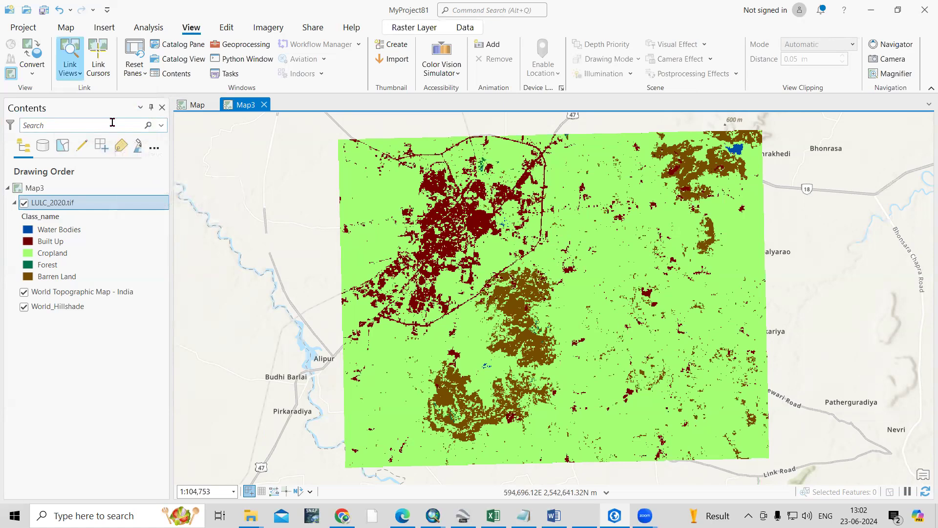
pyautogui.click(70, 73)
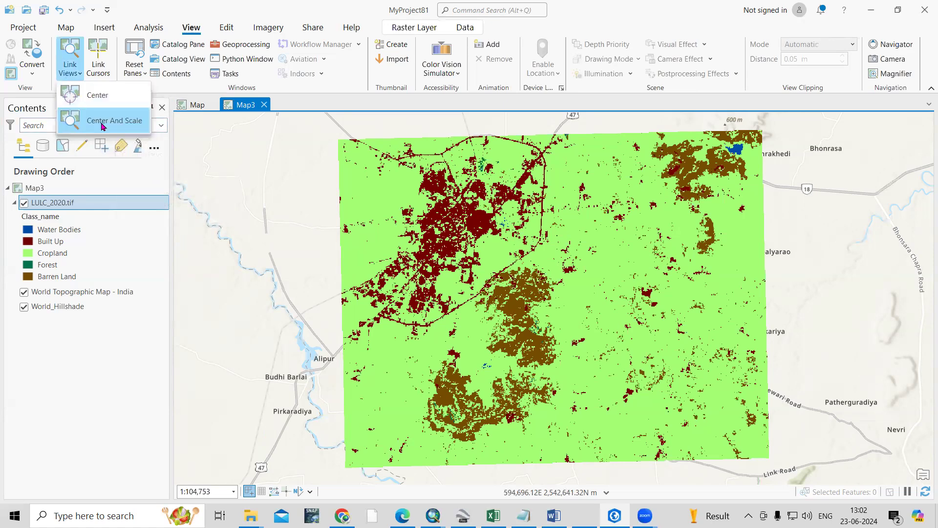
pyautogui.click(196, 105)
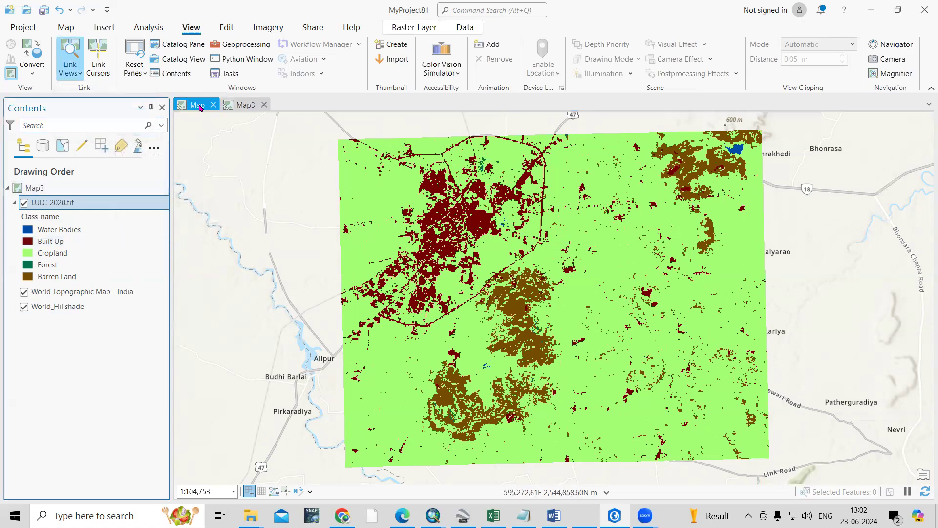
# Switch back and forth between Map and Map3 to compare the rasters, ending on Map3
pyautogui.click(246, 107)
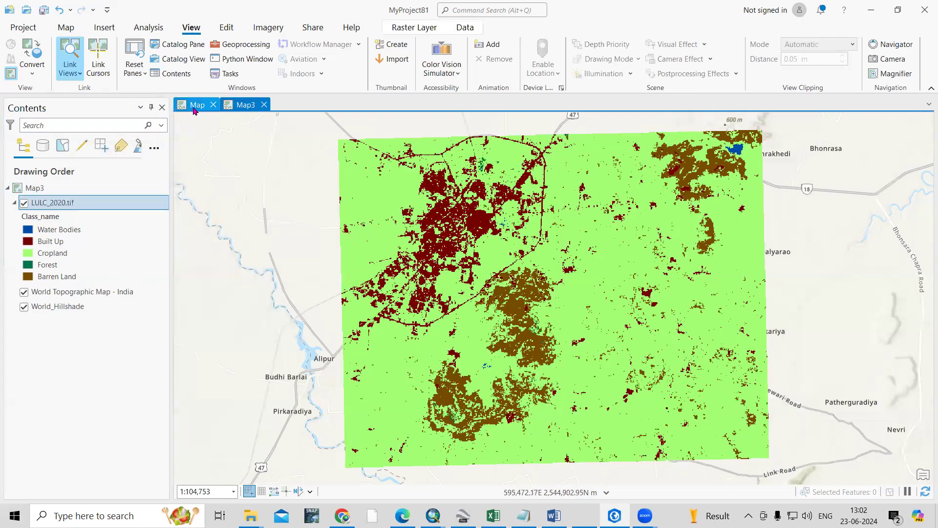
pyautogui.click(195, 109)
pyautogui.click(243, 109)
pyautogui.click(194, 106)
pyautogui.click(241, 110)
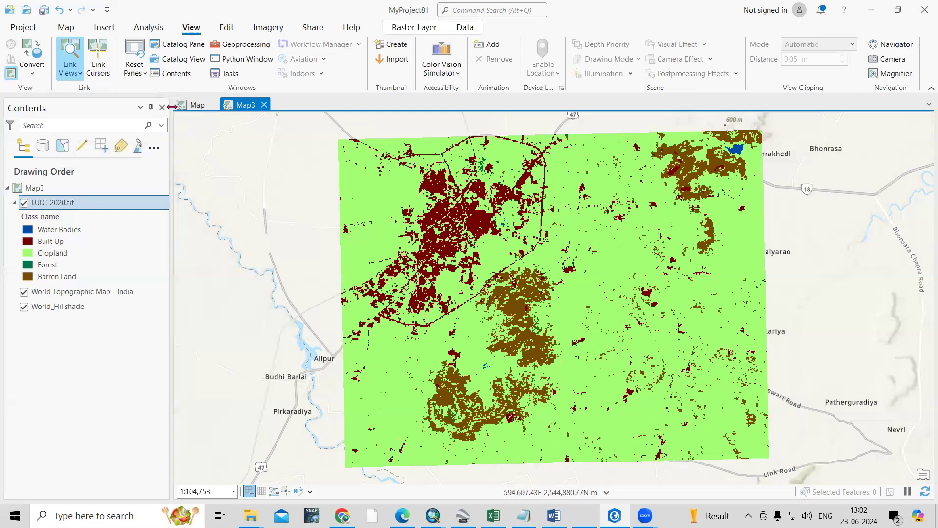
pyautogui.click(195, 107)
pyautogui.click(244, 108)
# Put Map3 in a new vertical tab group beside Map
pyautogui.rightClick(240, 108)
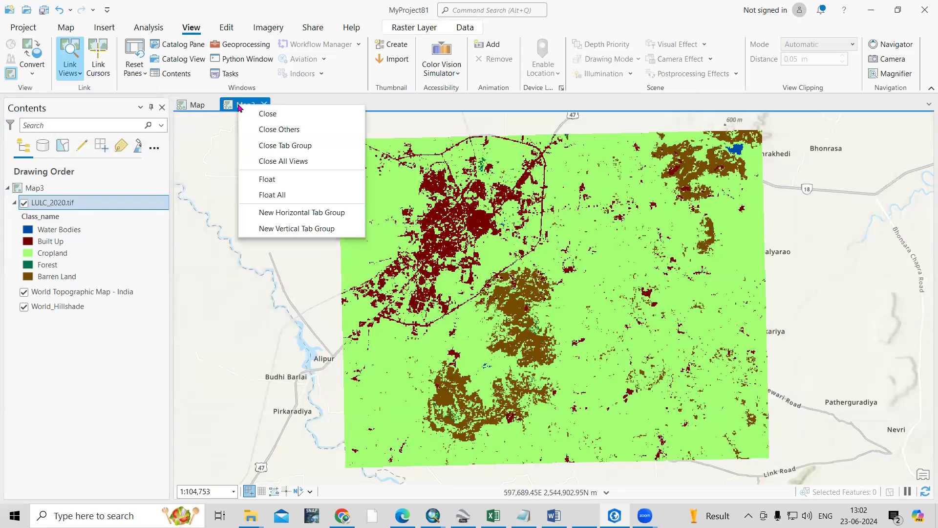
pyautogui.click(297, 229)
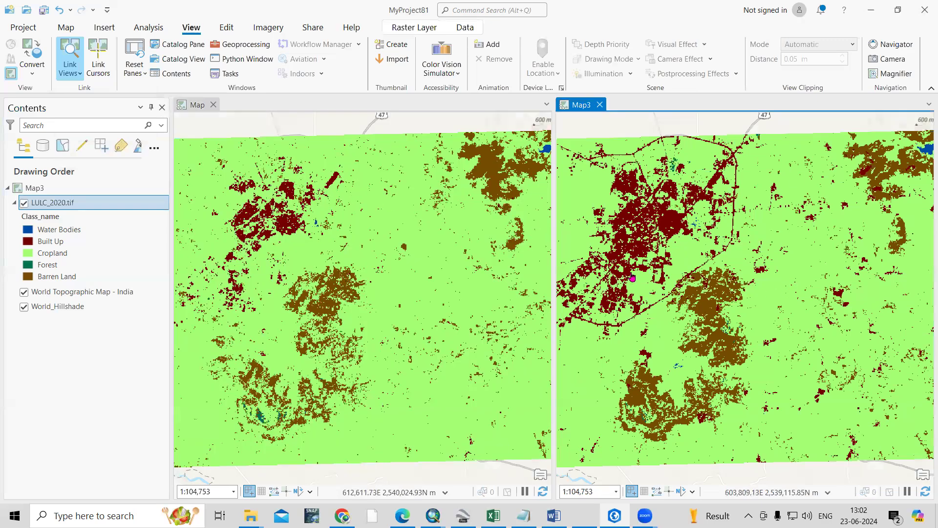
# Zoom in and out to compare the two linked land-cover rasters up close
pyautogui.scroll(-3, 652, 229)
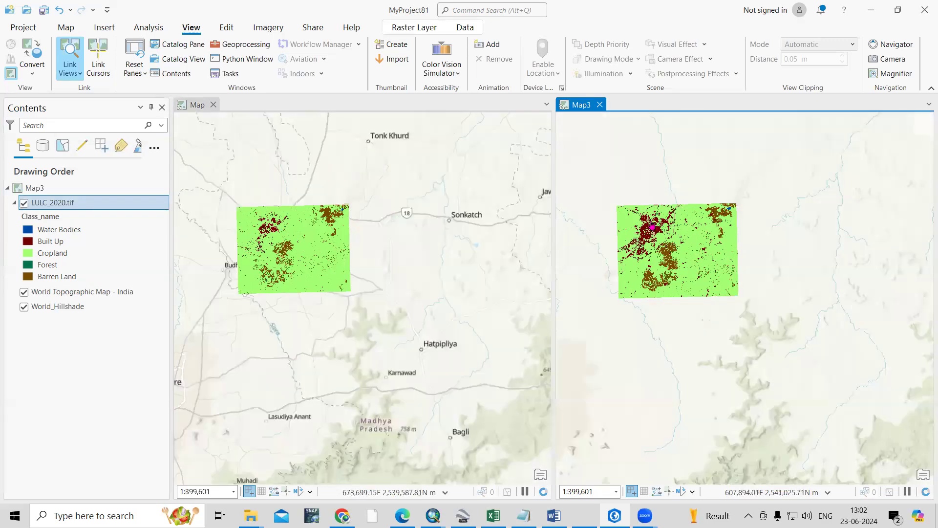
pyautogui.scroll(3, 652, 227)
pyautogui.scroll(3, 651, 225)
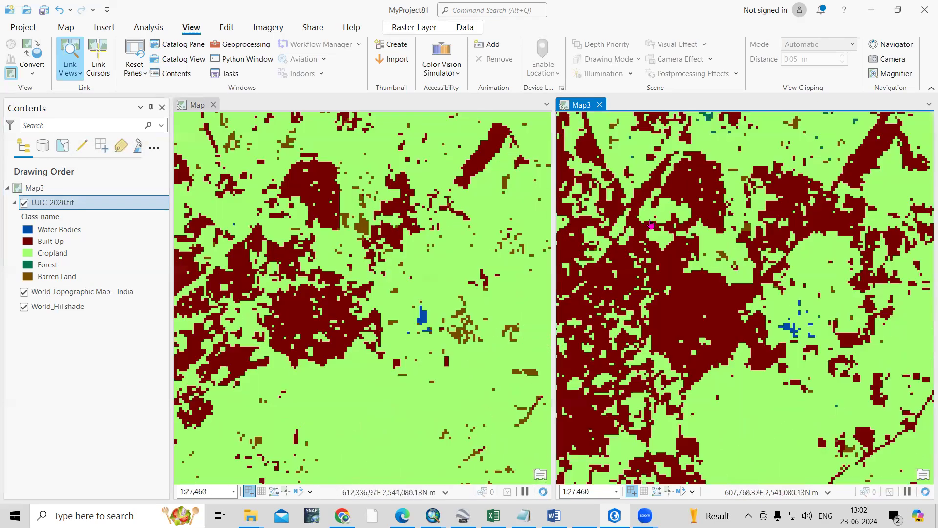
pyautogui.scroll(3, 651, 226)
pyautogui.scroll(-8, 670, 262)
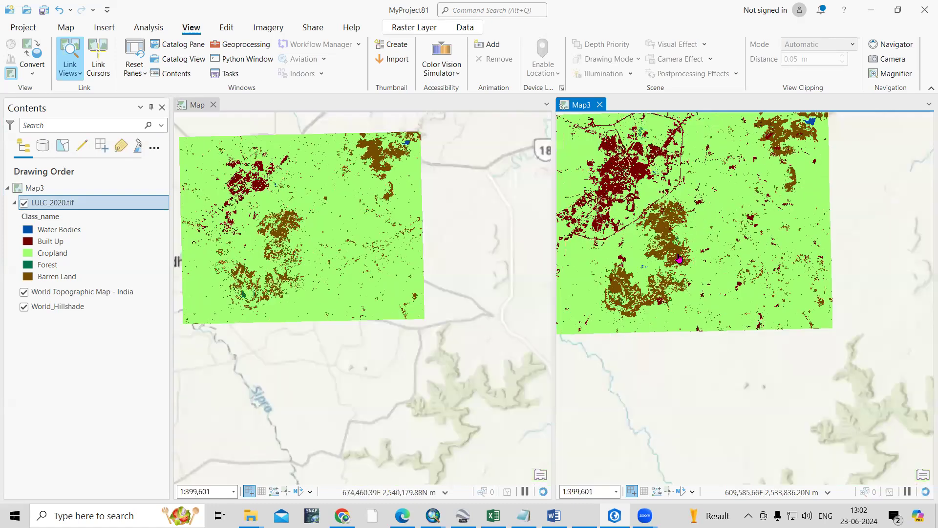
pyautogui.scroll(8, 675, 251)
pyautogui.scroll(-8, 673, 250)
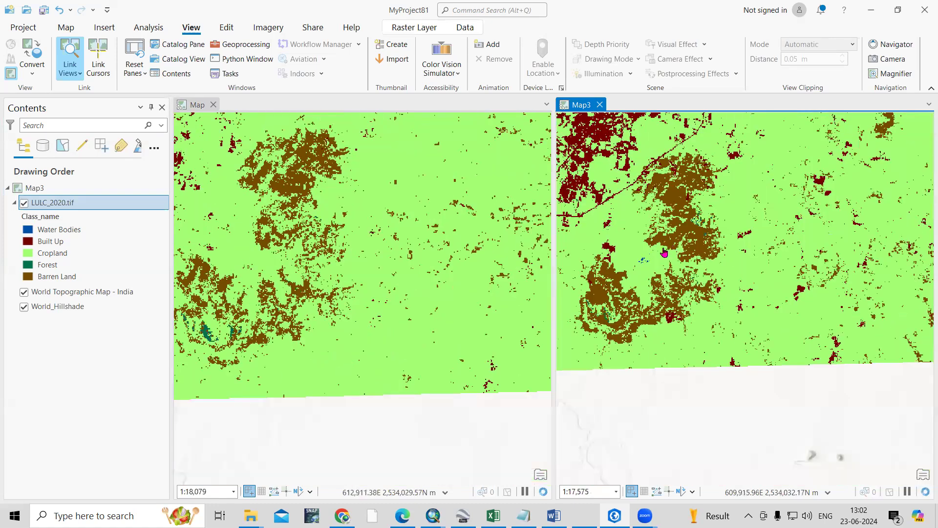
pyautogui.scroll(3, 651, 236)
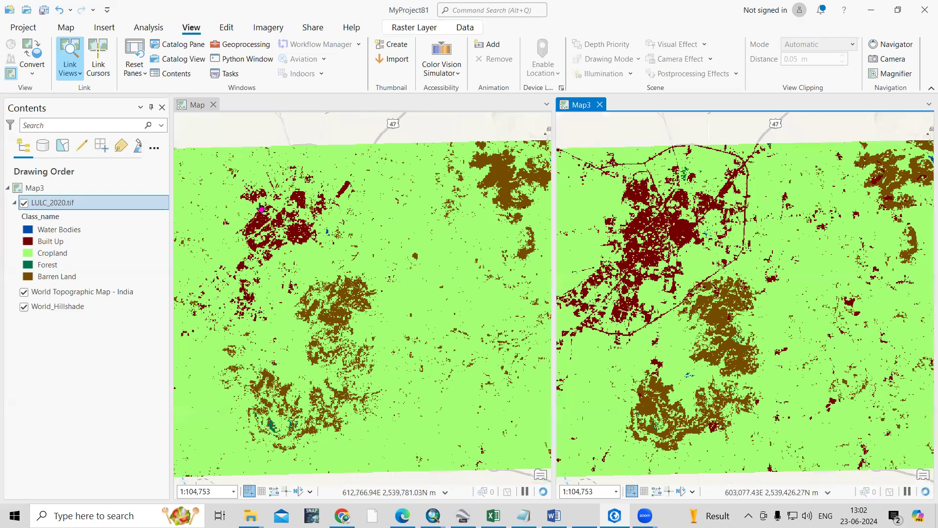
pyautogui.scroll(2, 261, 209)
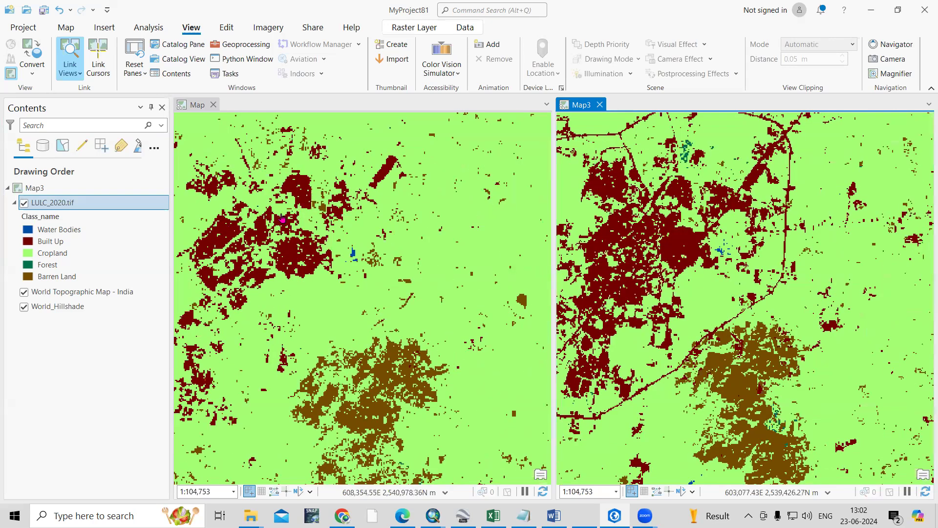
pyautogui.scroll(3, 285, 242)
# Make the LULC_2000 Map the active view and zoom back out toward the full raster
pyautogui.click(198, 105)
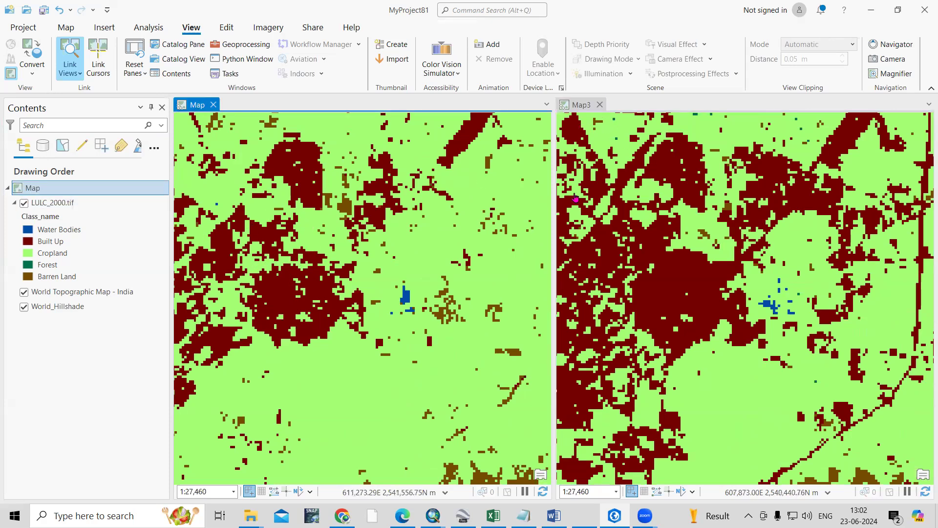
pyautogui.scroll(-5, 682, 203)
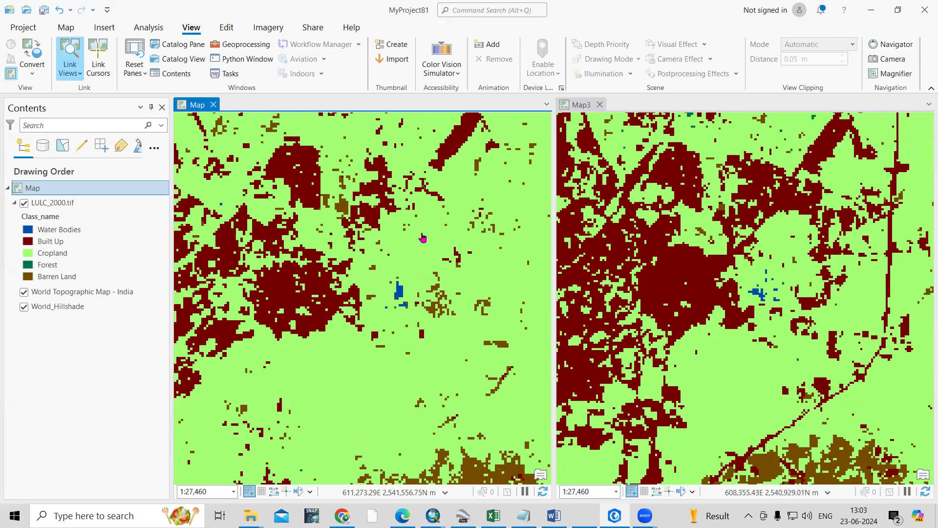
pyautogui.scroll(2, 310, 252)
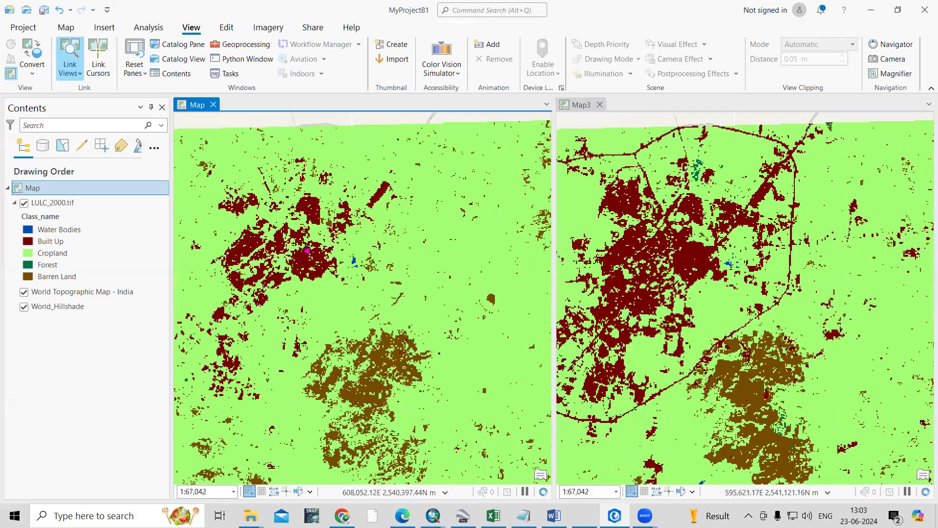
pyautogui.scroll(-2, 386, 294)
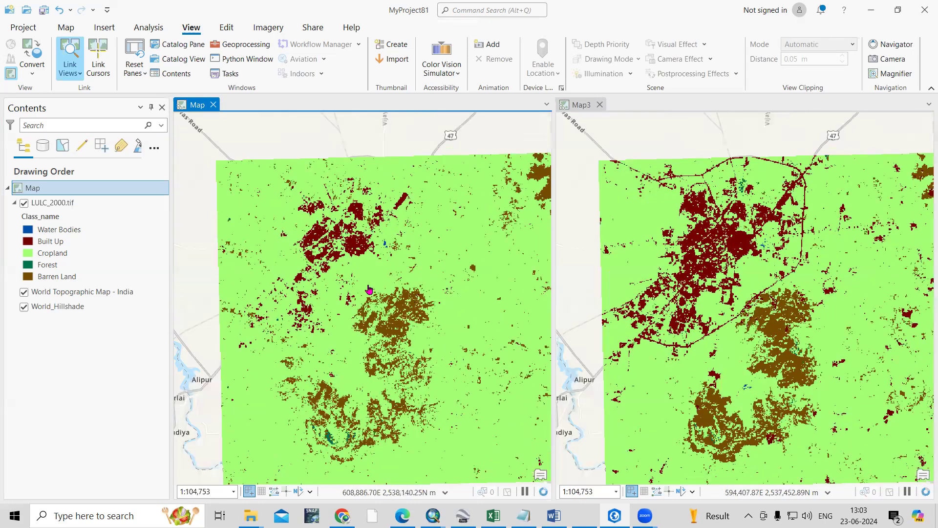
pyautogui.scroll(-2, 394, 313)
pyautogui.scroll(3, 385, 299)
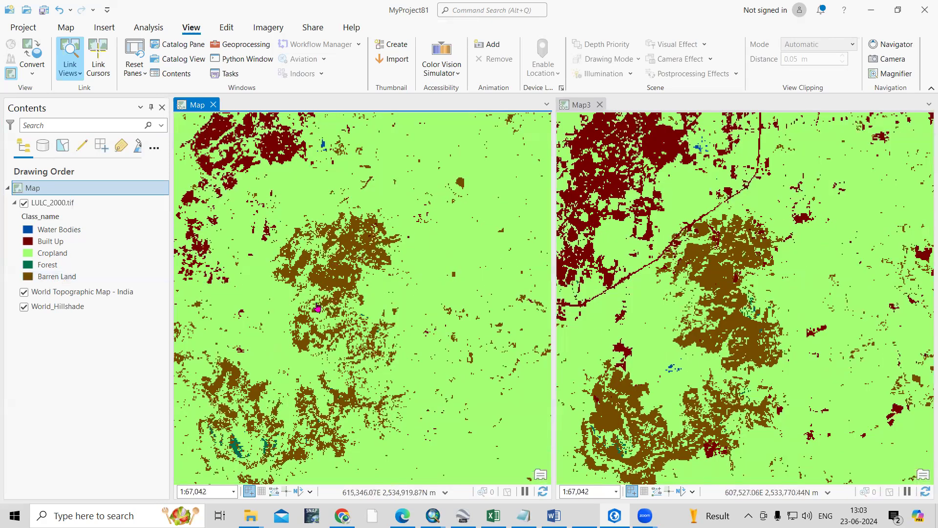
pyautogui.scroll(-3, 363, 299)
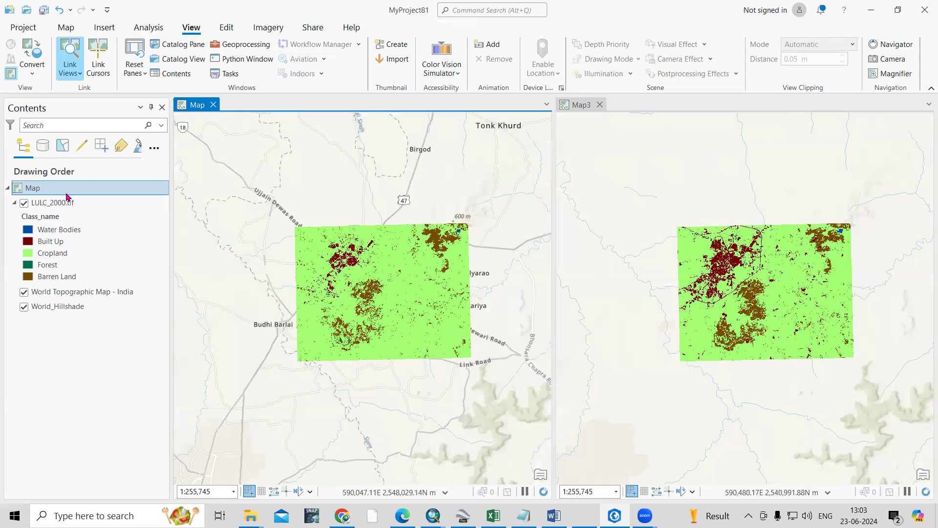
# Zoom both maps to the LULC_2000.tif extent, inspect them side by side, then activate Map
pyautogui.rightClick(68, 205)
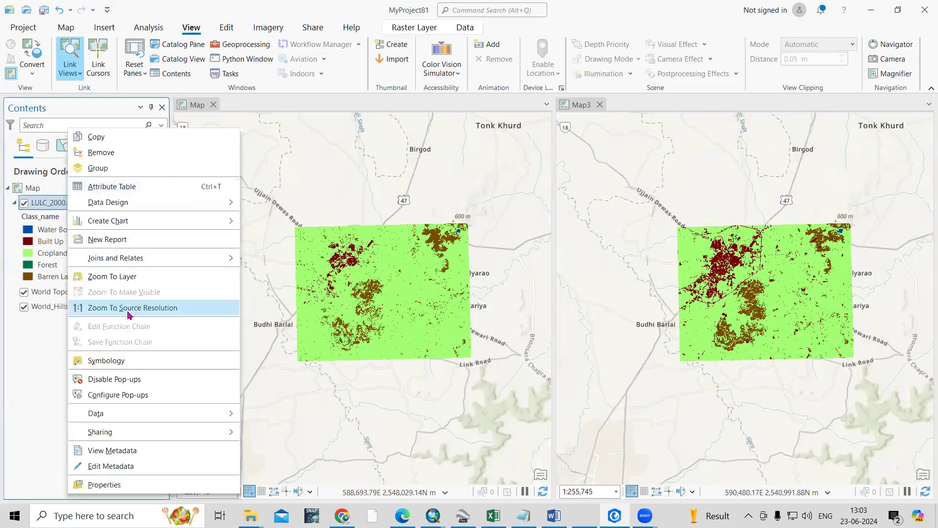
pyautogui.click(117, 276)
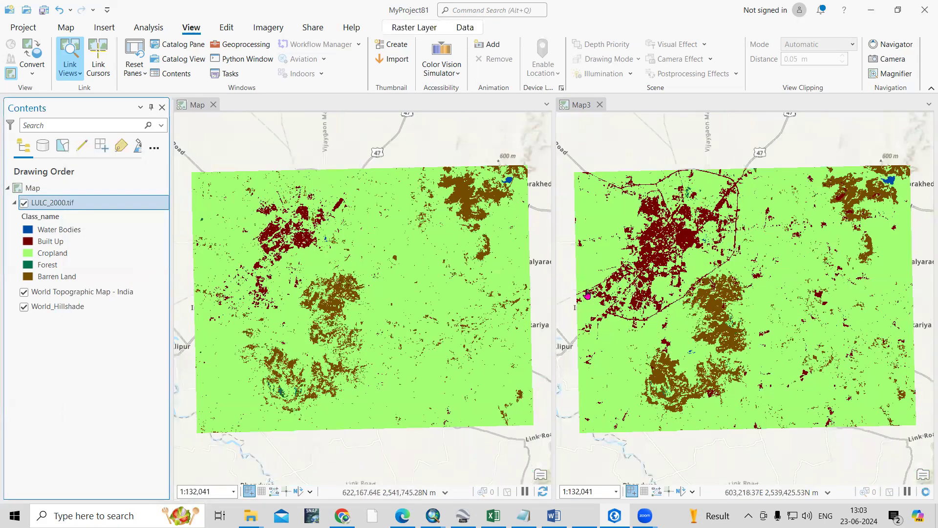
pyautogui.scroll(3, 698, 236)
pyautogui.scroll(-4, 697, 236)
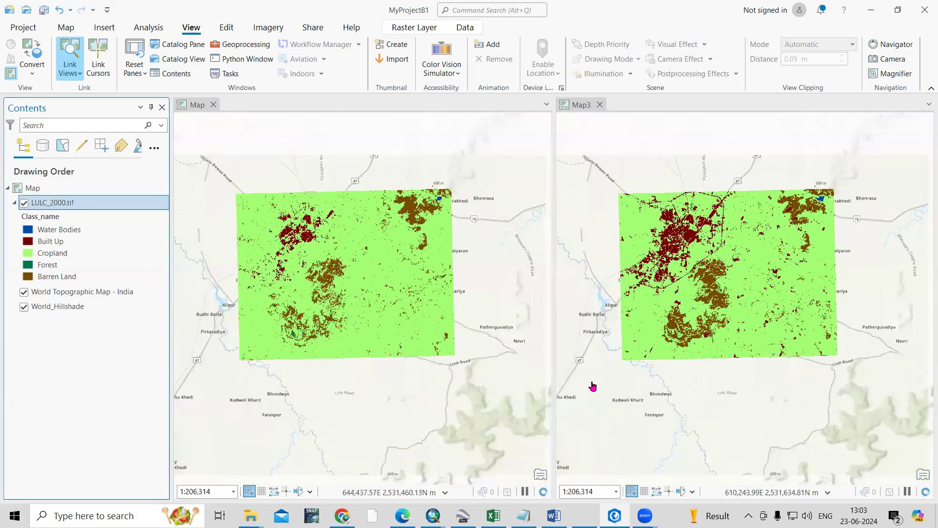
pyautogui.scroll(6, 711, 333)
pyautogui.scroll(-5, 631, 316)
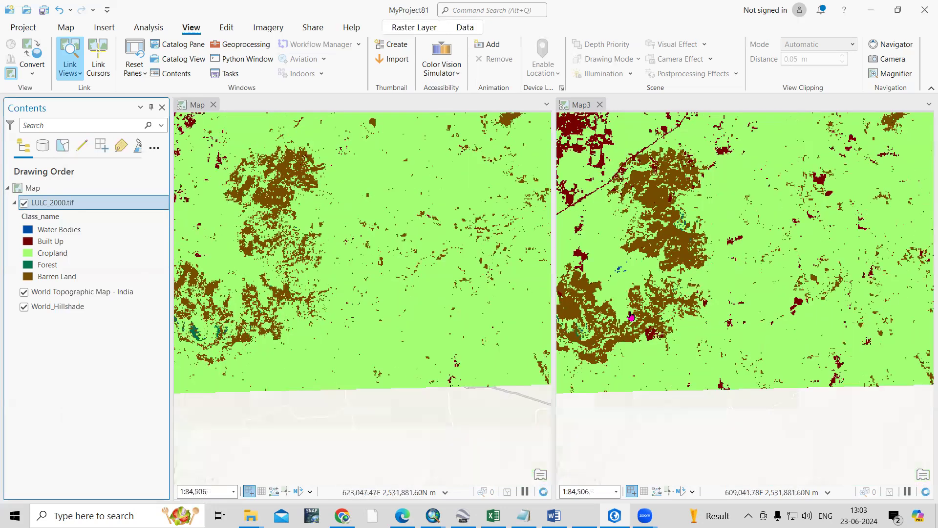
pyautogui.scroll(4, 689, 235)
pyautogui.scroll(-5, 703, 227)
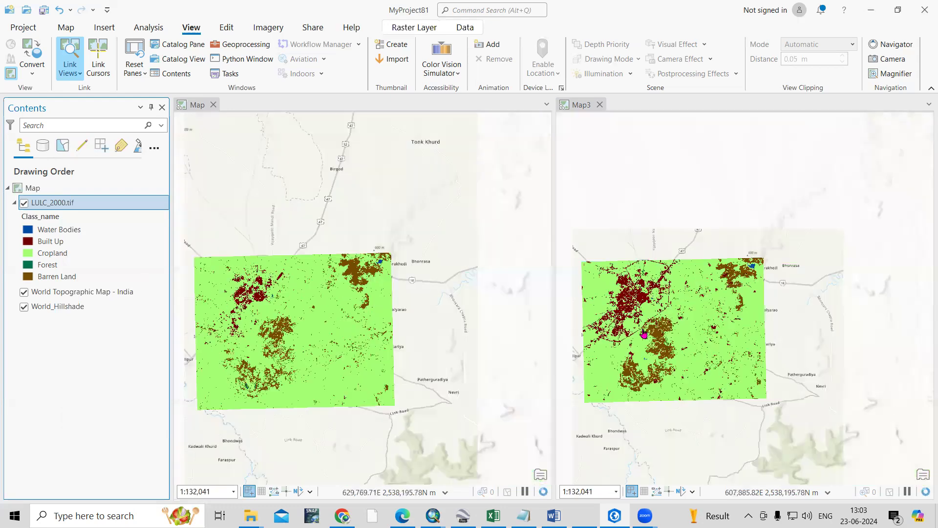
pyautogui.scroll(1, 659, 348)
pyautogui.scroll(4, 662, 142)
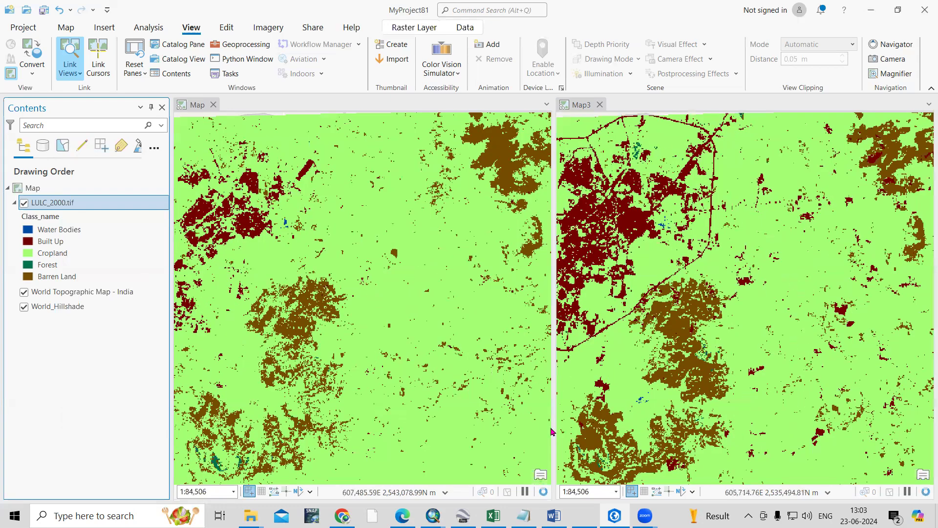
pyautogui.click(195, 102)
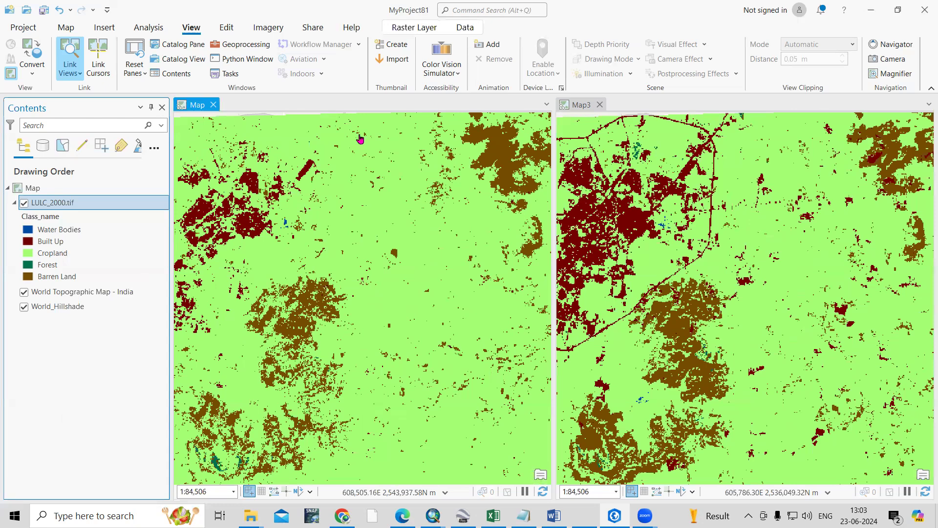
# Move Map into Map3's tab group, then split it into a new horizontal group below Map3
pyautogui.rightClick(196, 105)
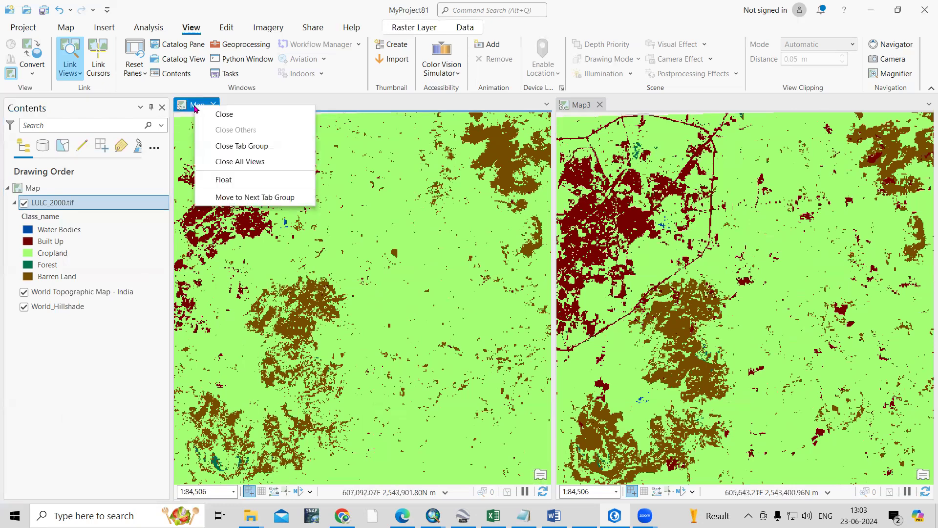
pyautogui.click(253, 204)
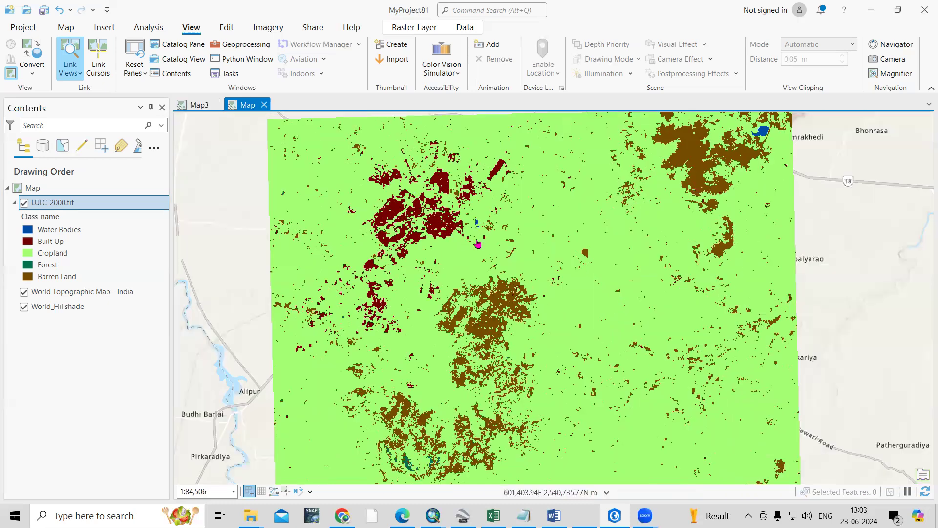
pyautogui.rightClick(246, 105)
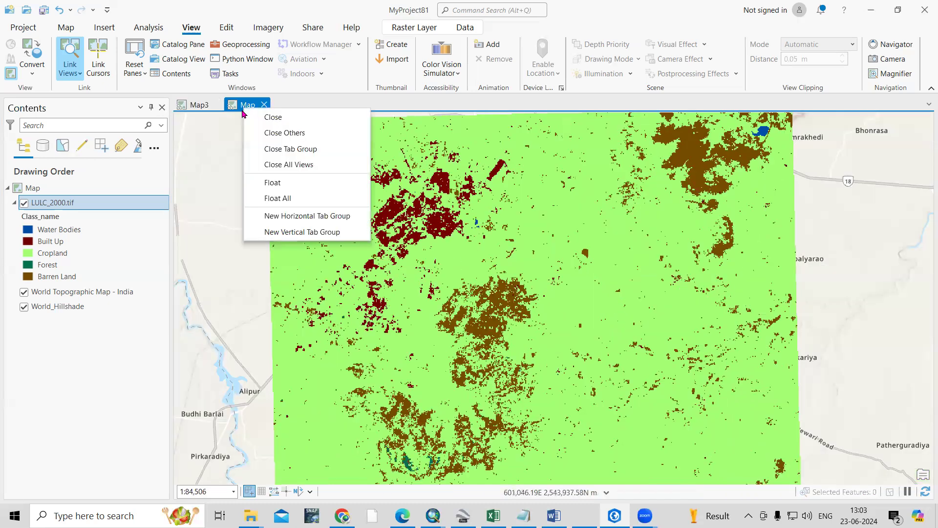
pyautogui.click(299, 216)
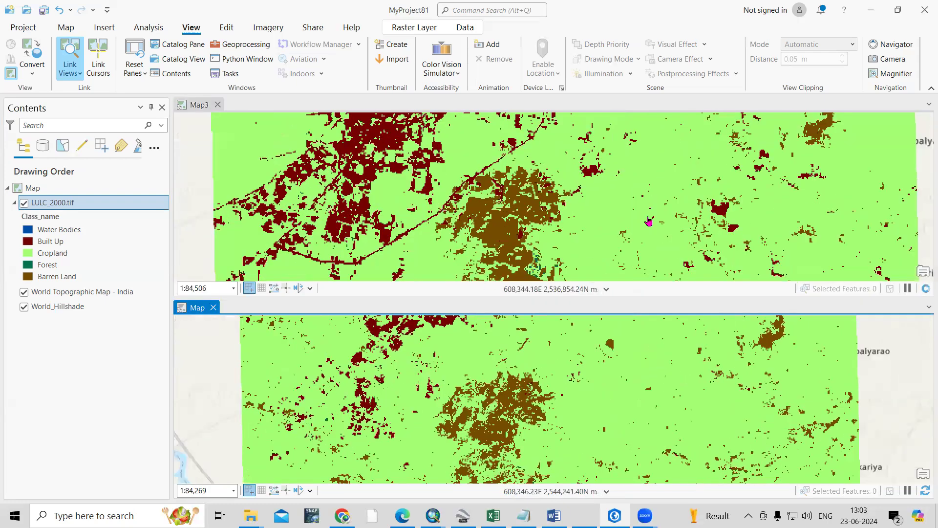
pyautogui.scroll(5, 648, 221)
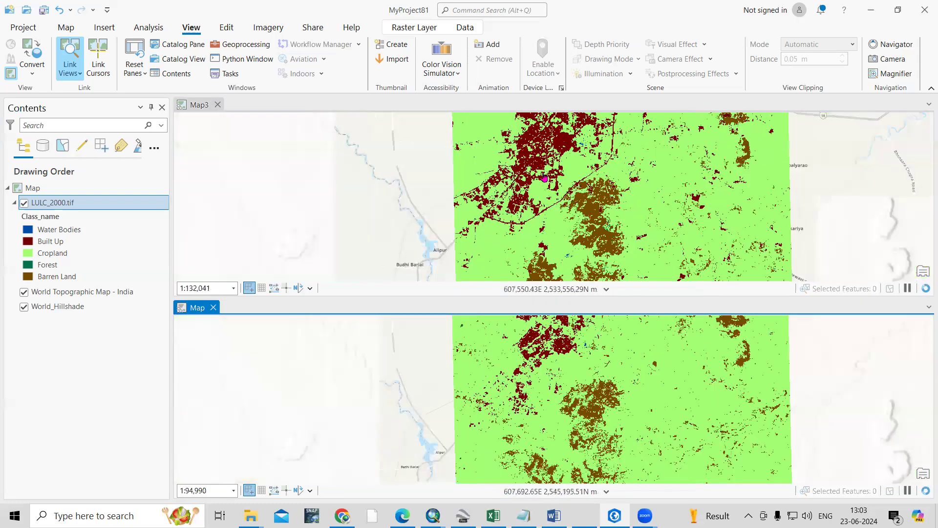
pyautogui.scroll(-3, 537, 177)
pyautogui.scroll(3, 511, 181)
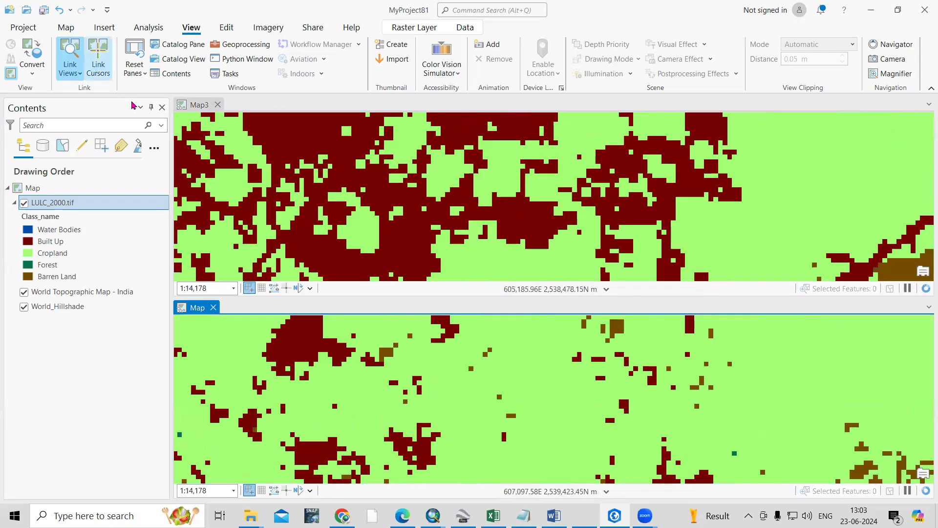
pyautogui.rightClick(184, 106)
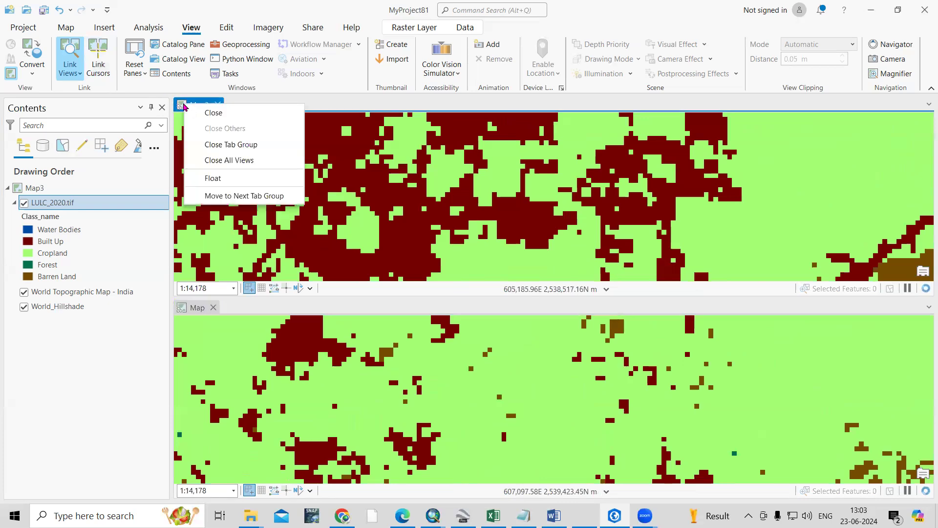
# Move Map3 into Map's group, then into a new vertical tab group, and zoom to compare
pyautogui.click(237, 197)
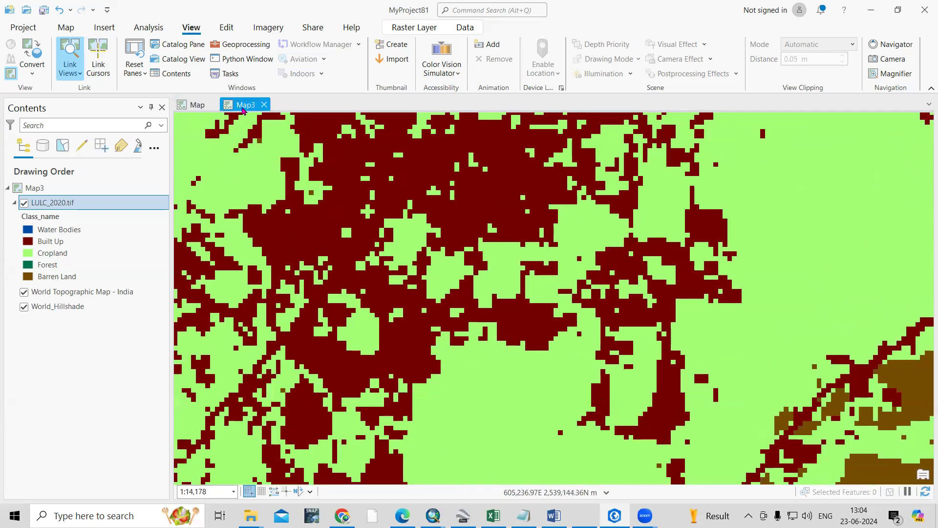
pyautogui.rightClick(246, 105)
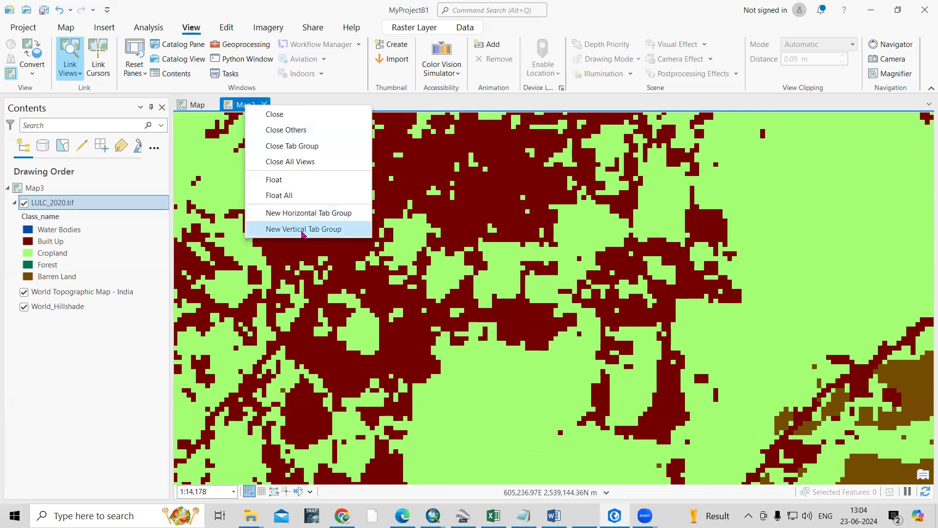
pyautogui.click(306, 230)
pyautogui.scroll(-5, 490, 251)
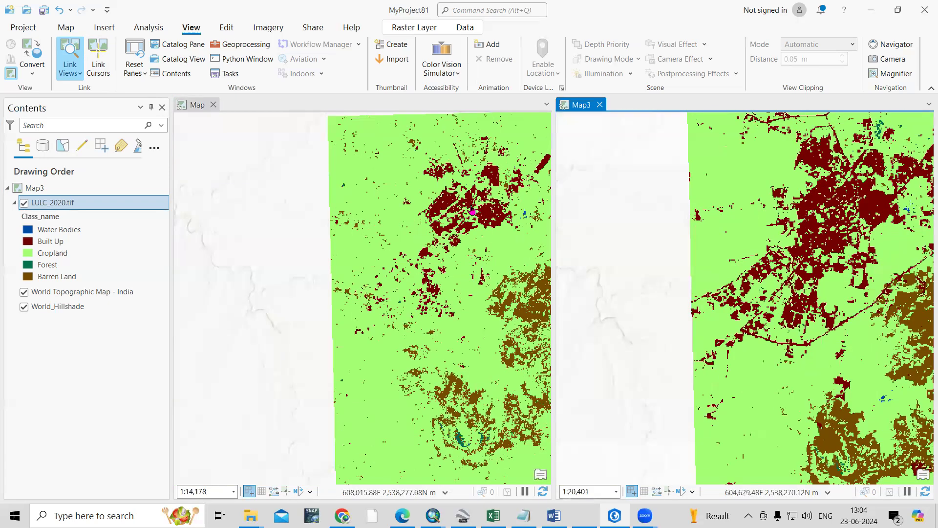
pyautogui.scroll(5, 449, 211)
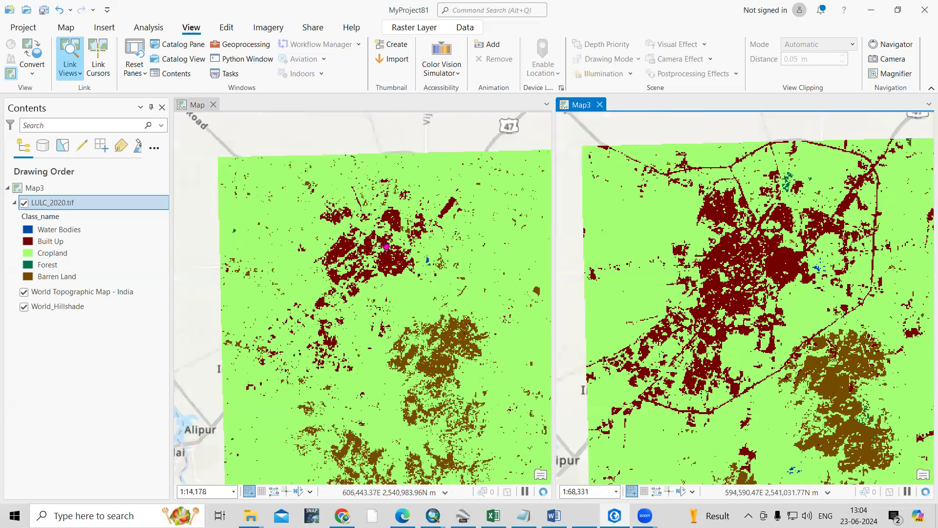
pyautogui.scroll(2, 386, 246)
pyautogui.scroll(2, 386, 246)
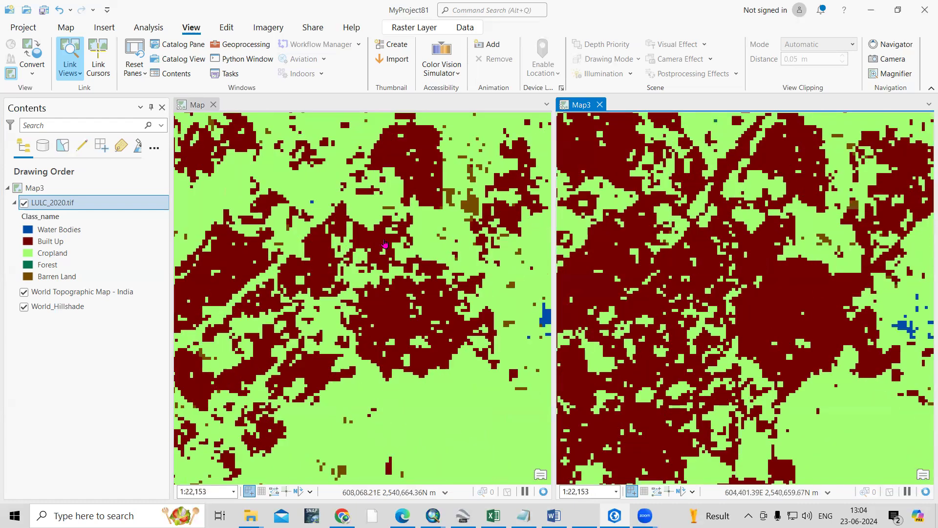
pyautogui.scroll(-2, 385, 246)
pyautogui.scroll(-2, 385, 245)
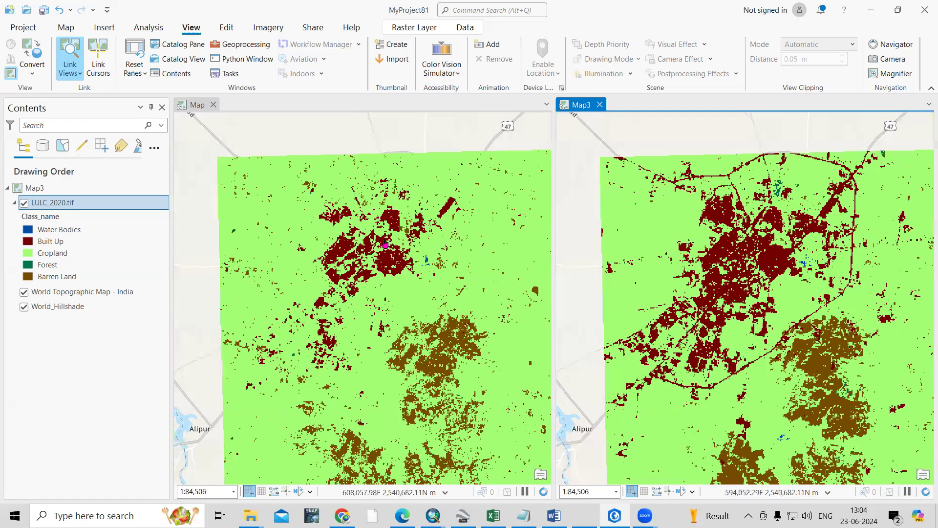
pyautogui.scroll(3, 385, 245)
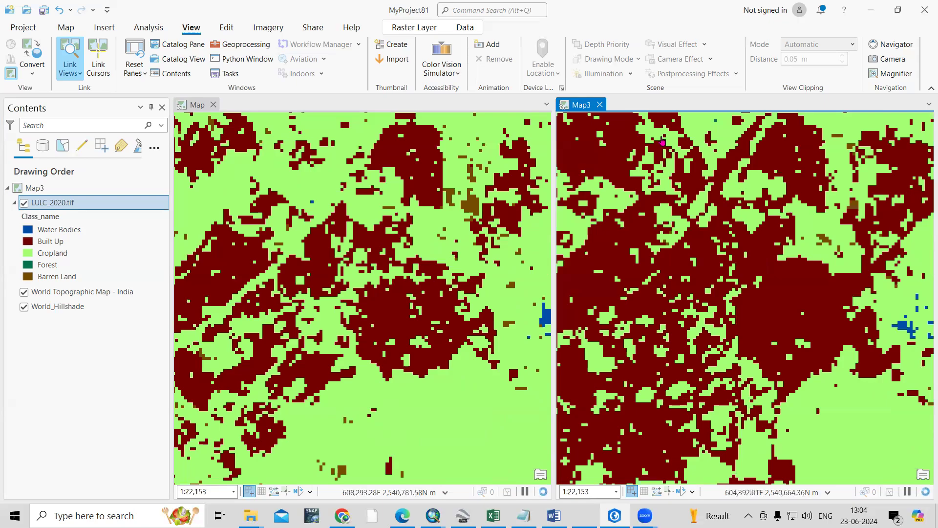